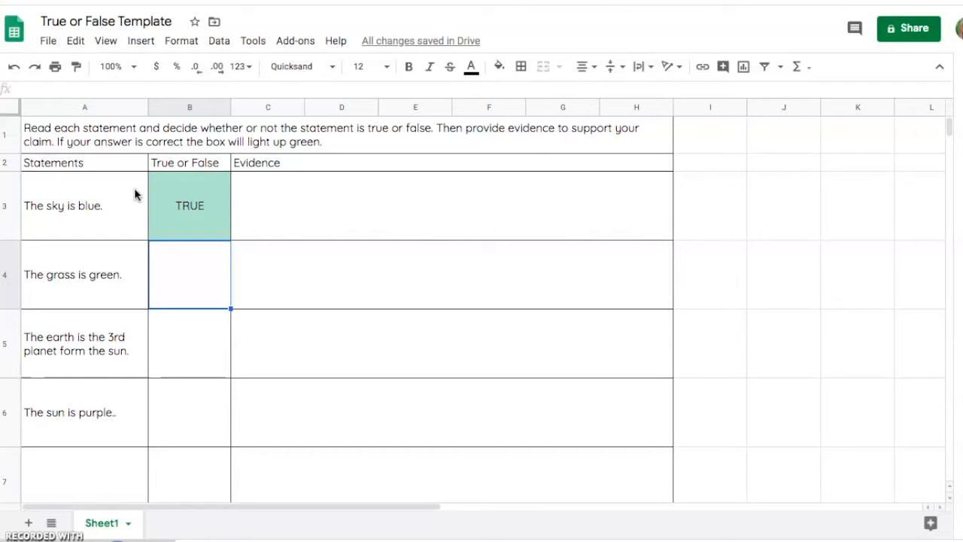
Enter TRUE as the answer in cell B4 beside the statement "The grass is green.".
click(195, 260)
text(TRUE)
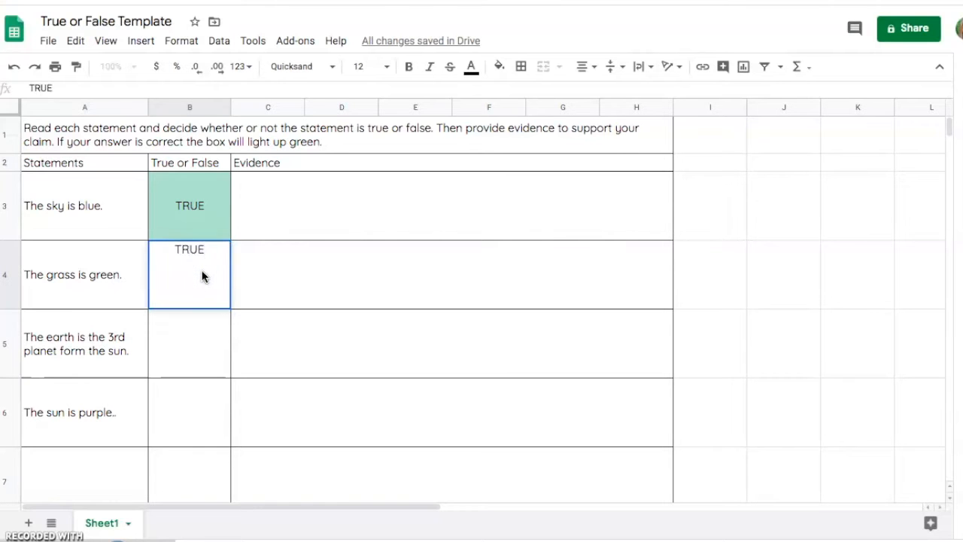
key(Tab)
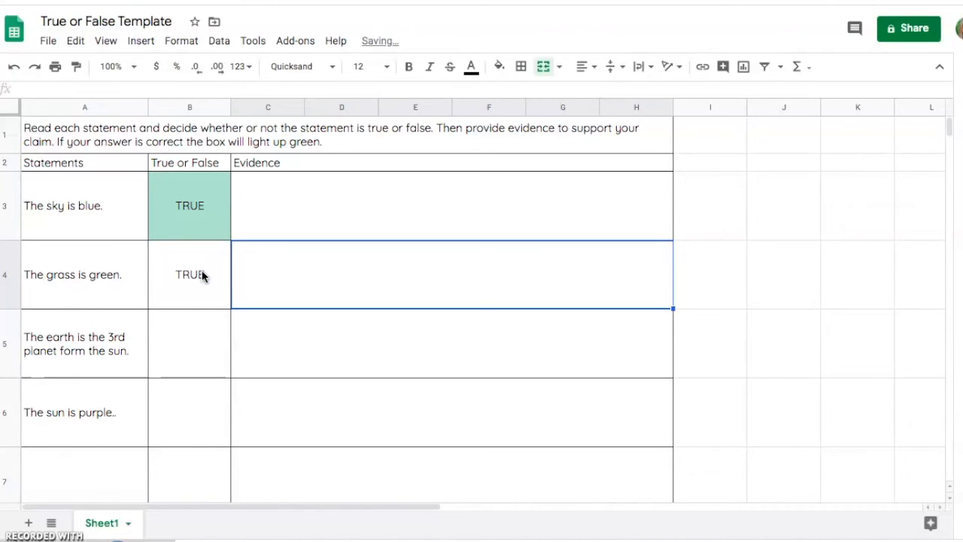
click(202, 276)
key(Tab)
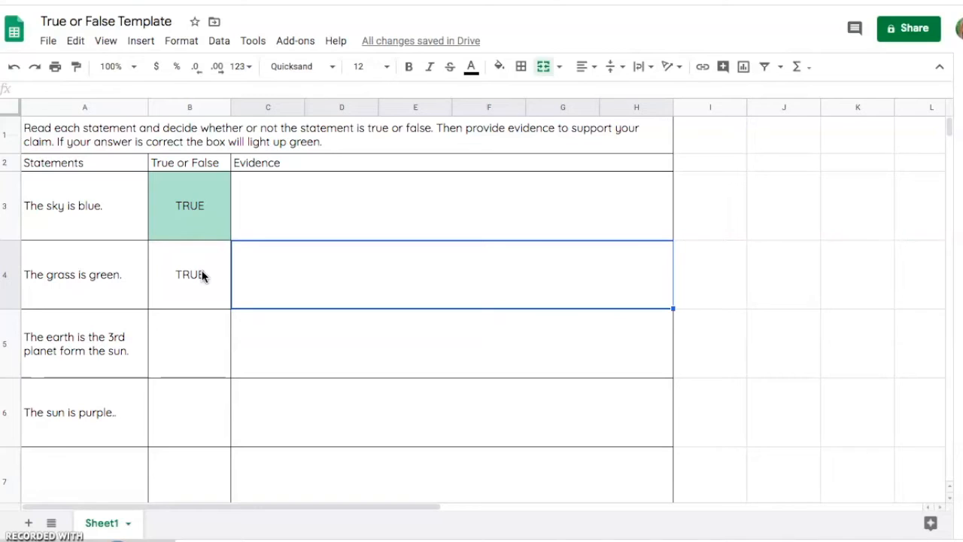
Add a conditional formatting rule to cell B4 that applies the default green style when the text contains TRUE.
click(202, 277)
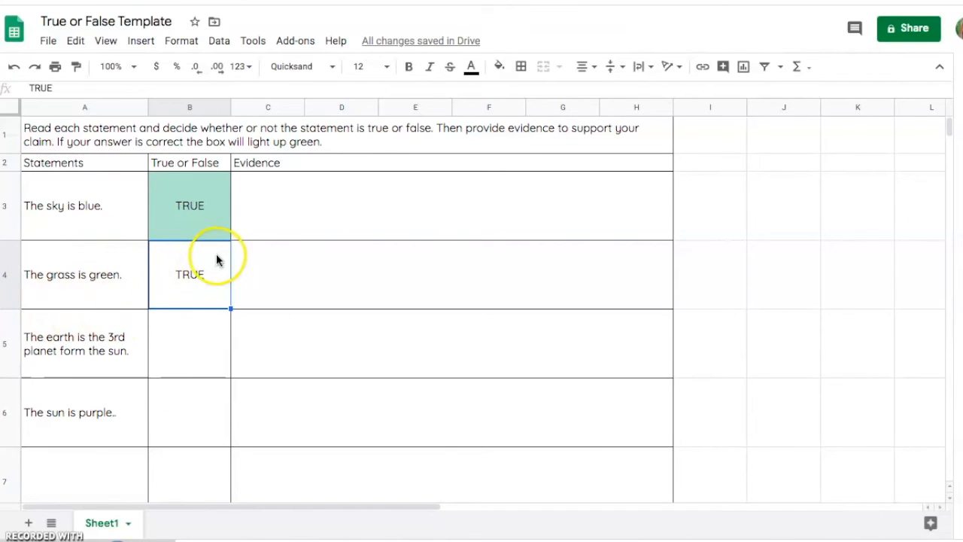
click(183, 42)
click(240, 393)
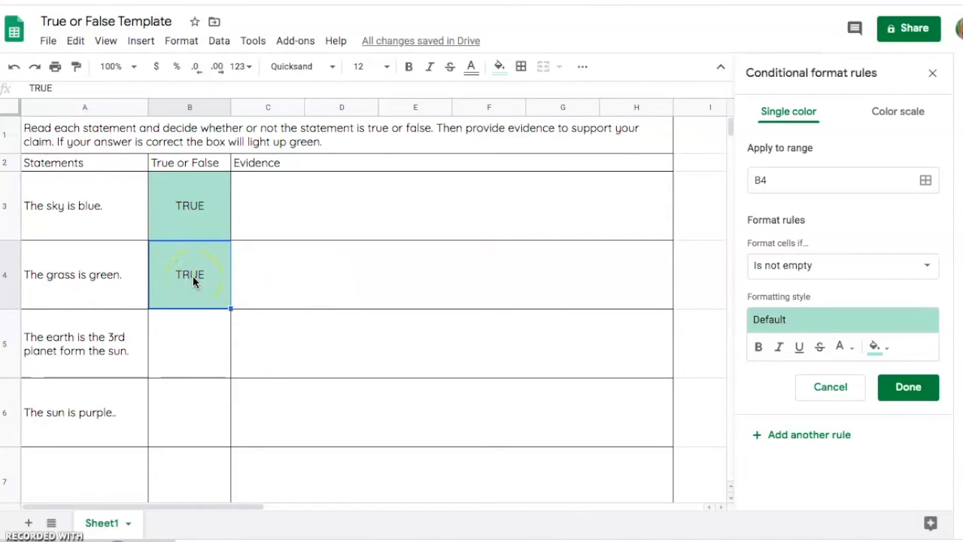
click(851, 280)
click(830, 288)
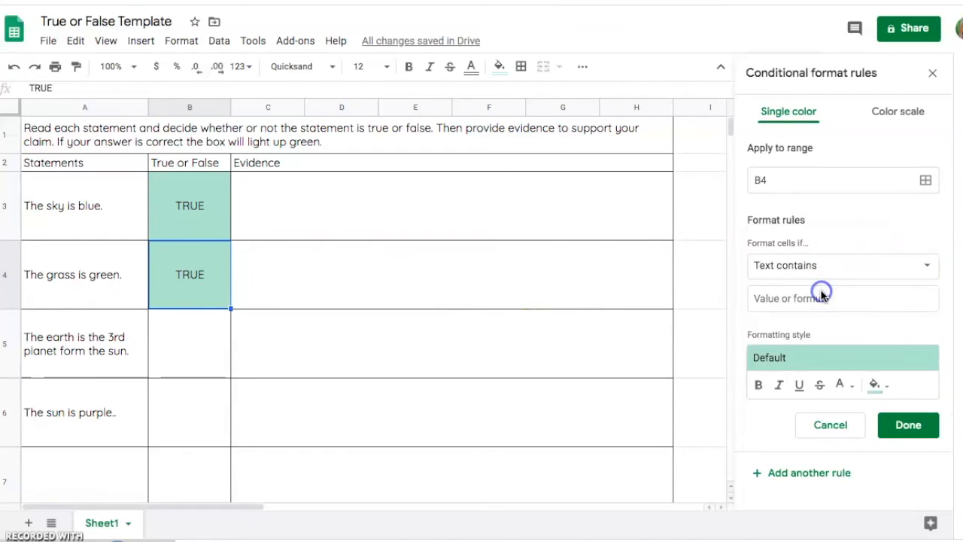
click(793, 301)
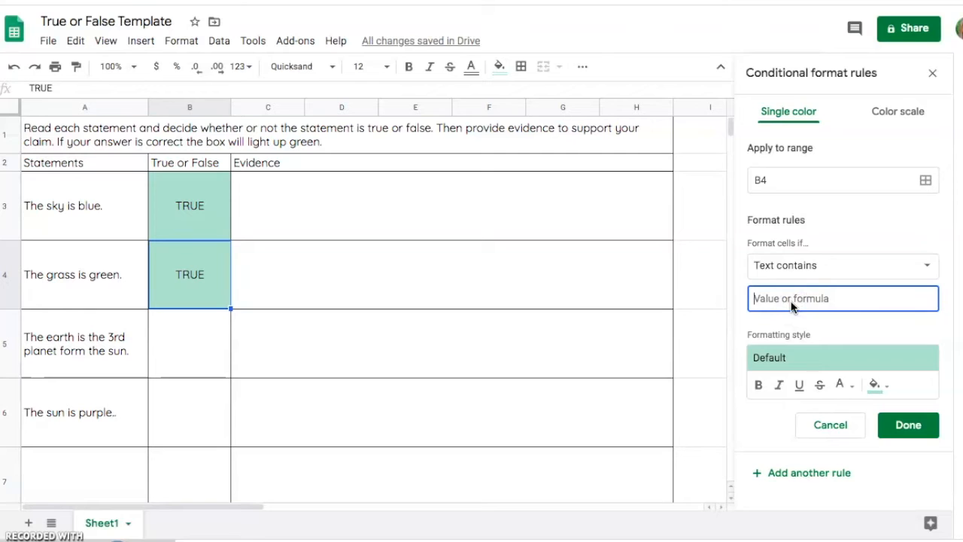
text(TRUE)
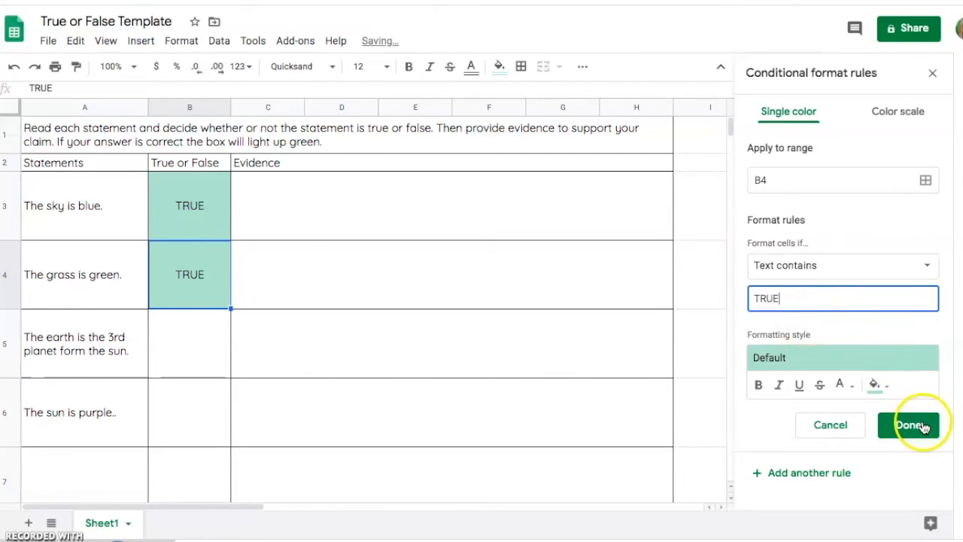
click(923, 427)
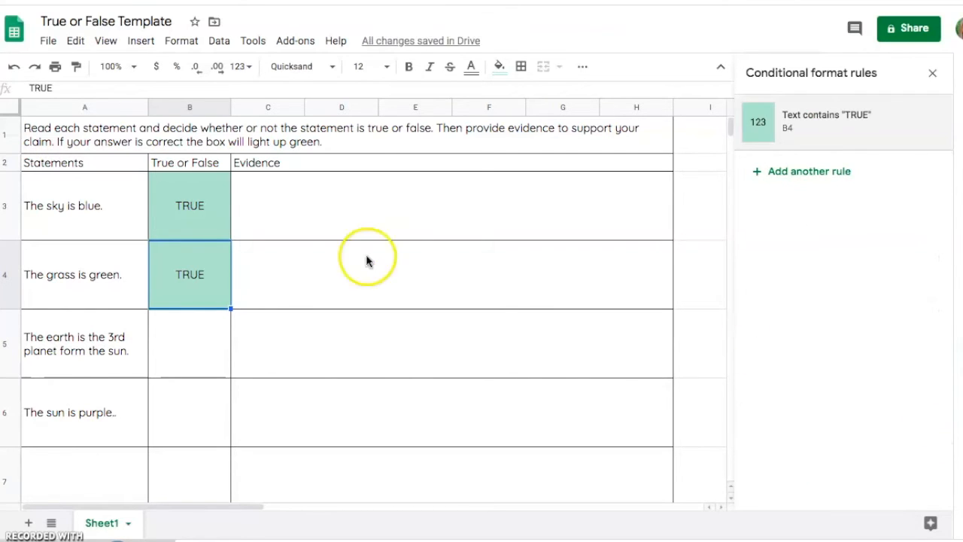
Clear cell B4 and enter TRUE again to test its conditional formatting rule.
key(Delete)
click(266, 258)
click(178, 273)
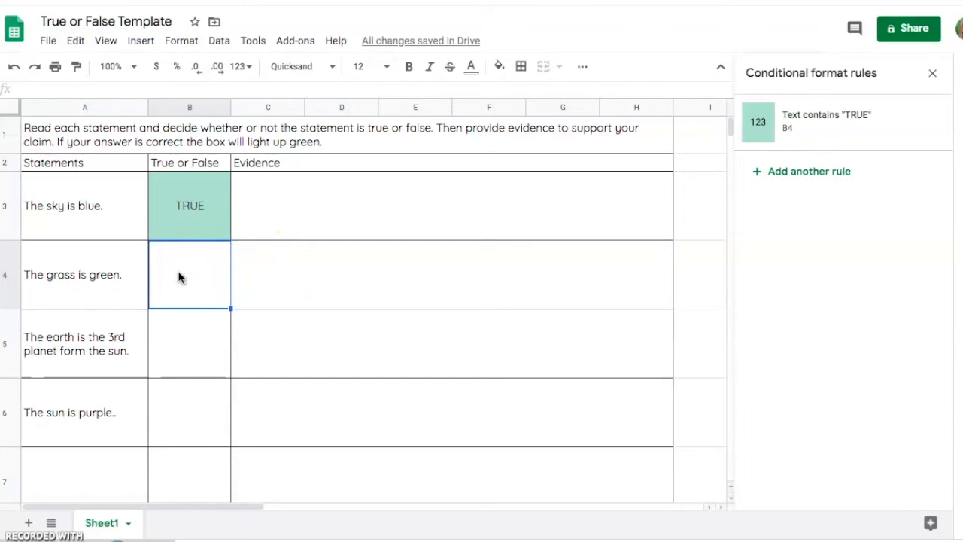
text(TRUE)
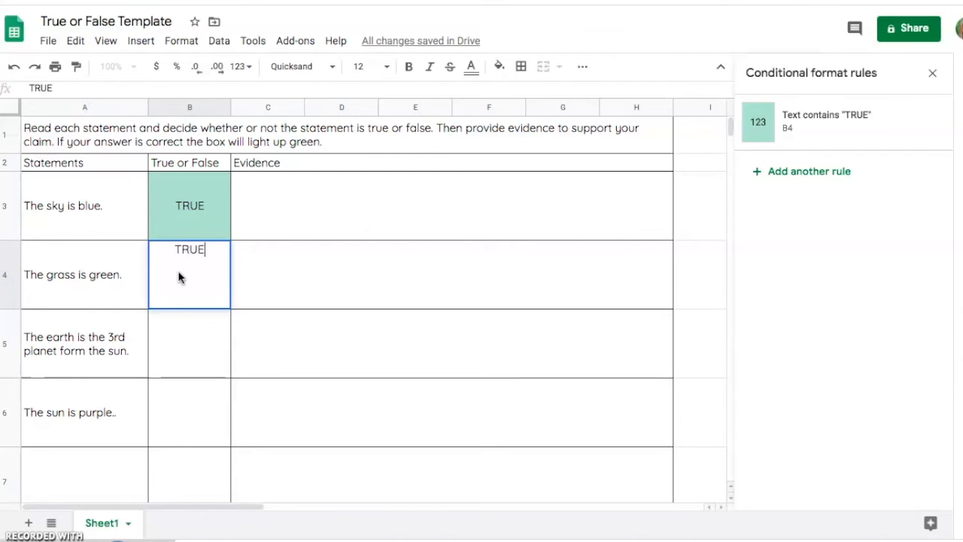
key(Return)
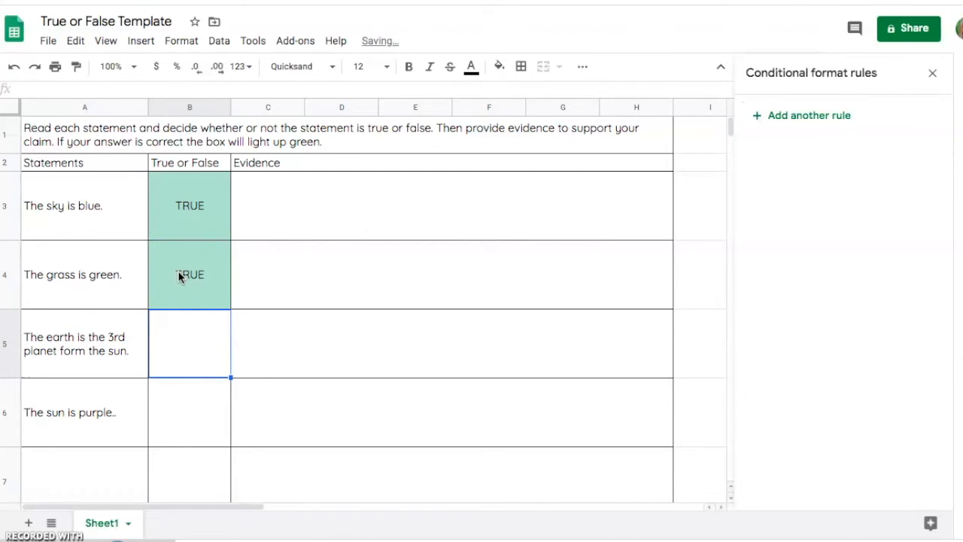
Replace the answer in cell B4 with FALSE to test the rule against a wrong answer.
click(202, 277)
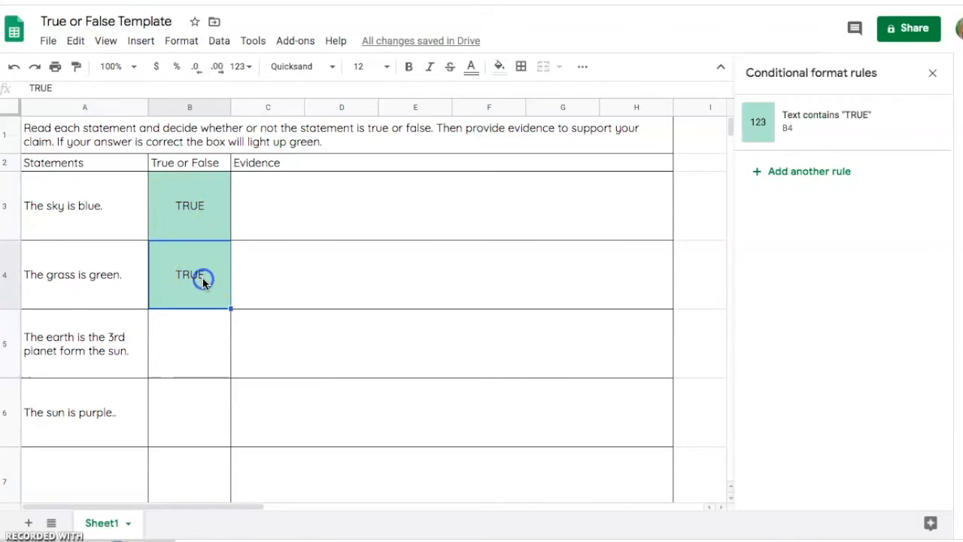
key(Delete)
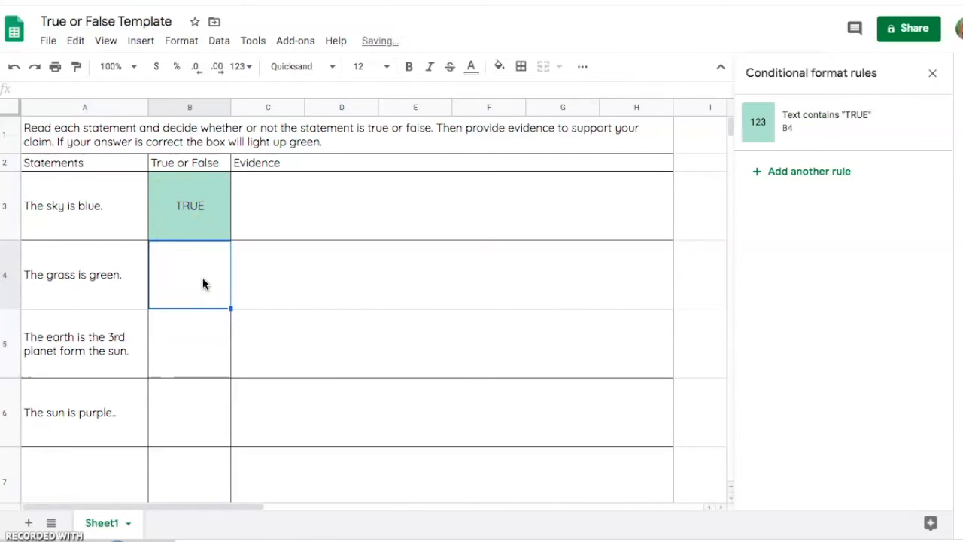
text(FALSE)
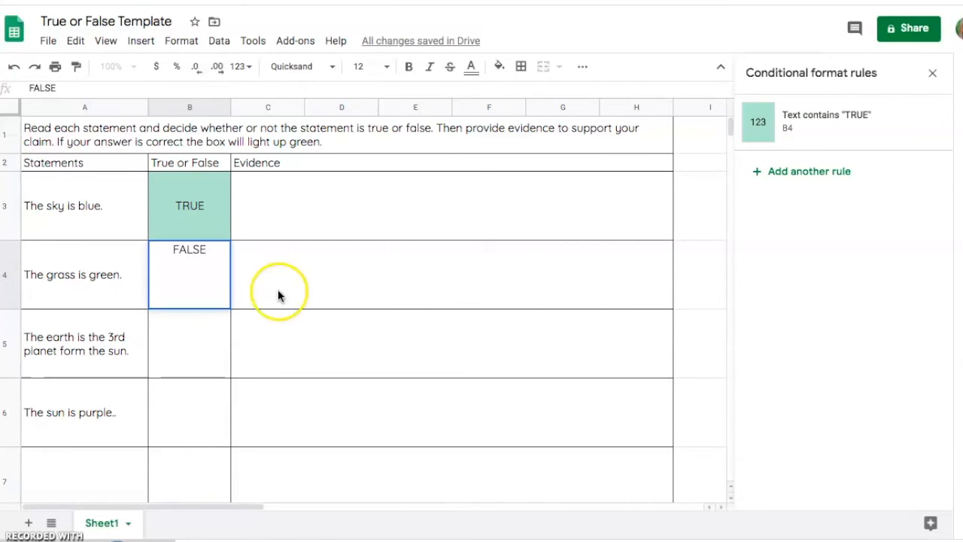
click(311, 299)
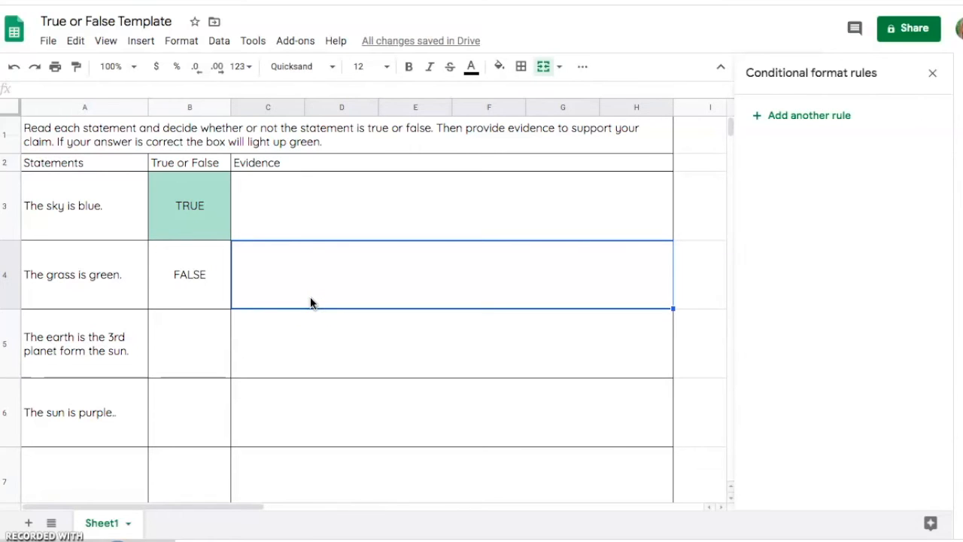
Change the answer for "The grass is green." in cell B4 back to TRUE.
key(Left)
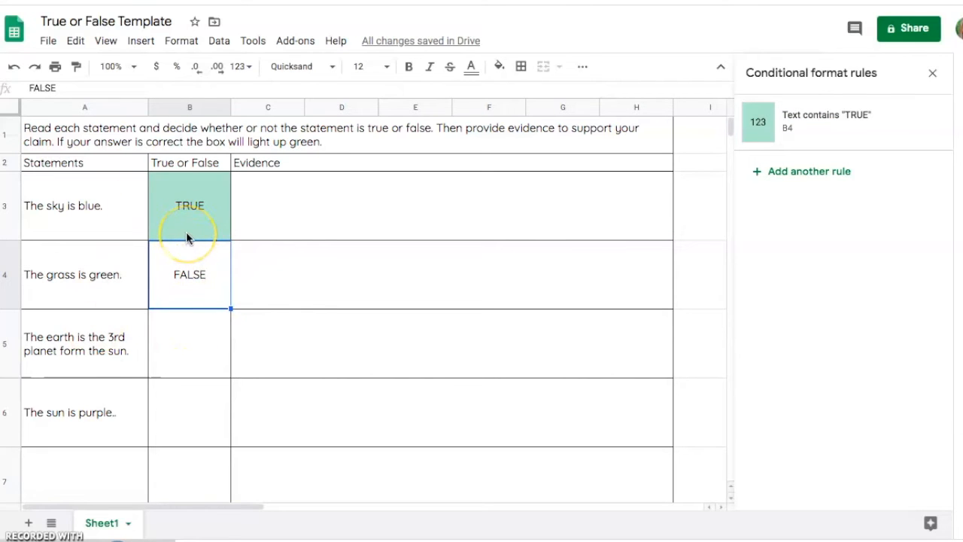
key(Delete)
text(TRUE)
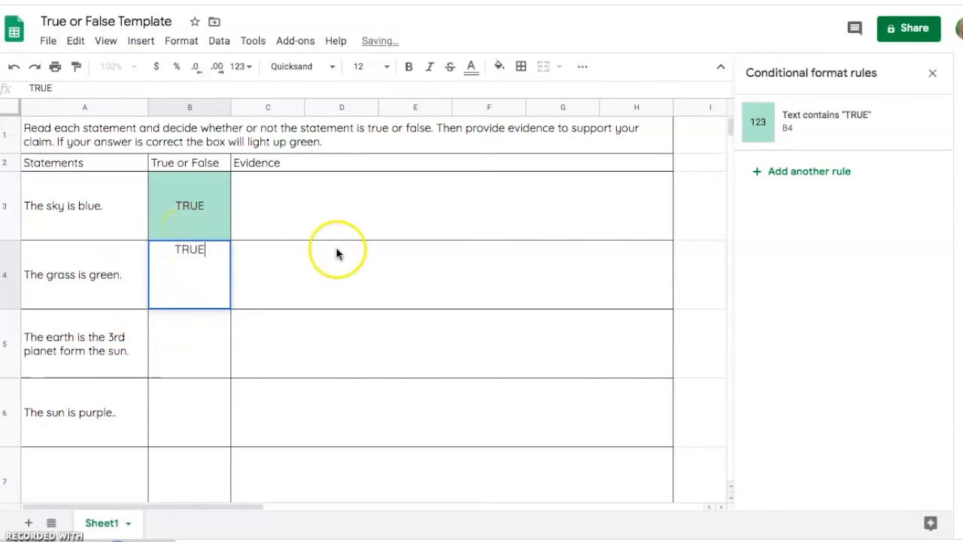
click(342, 261)
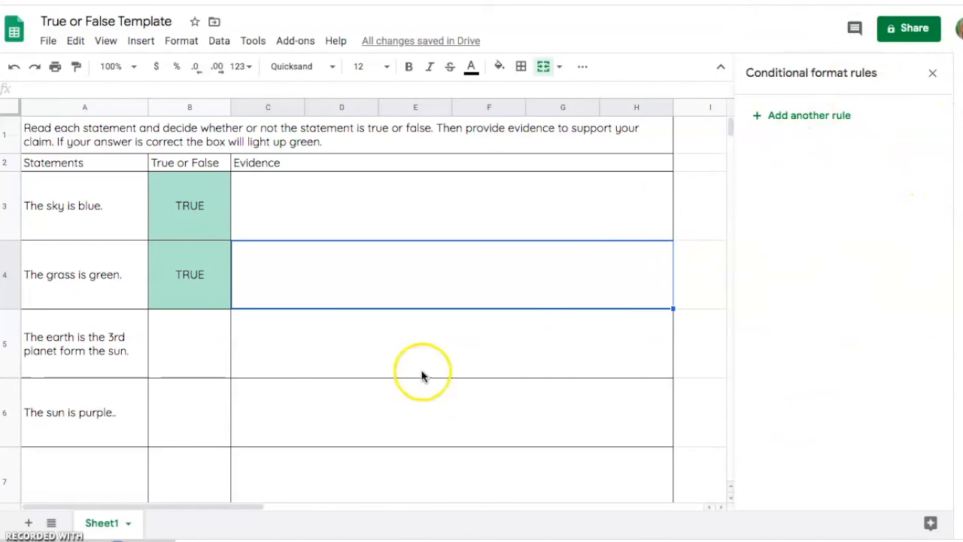
Add a conditional formatting rule to cell B5 that applies the default green style when the text contains TRUE.
click(184, 332)
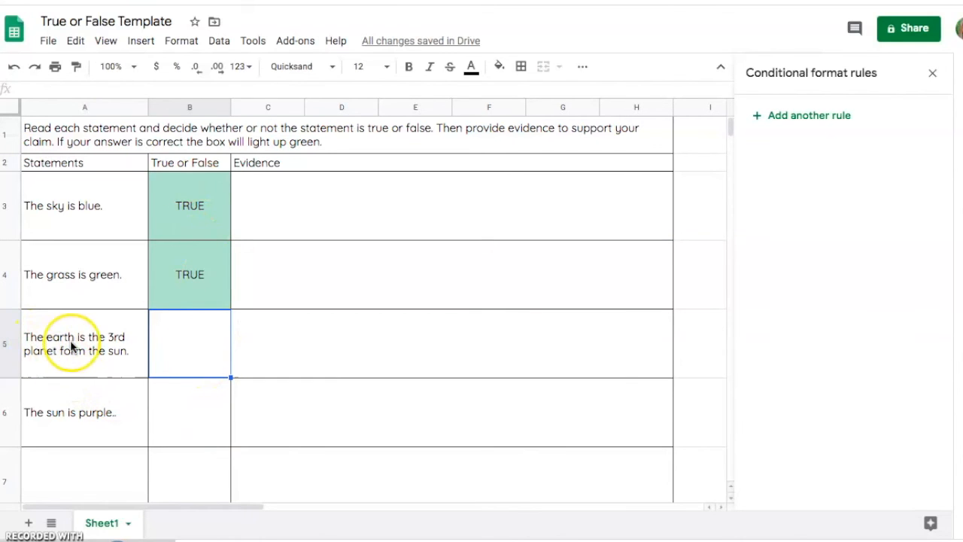
click(798, 116)
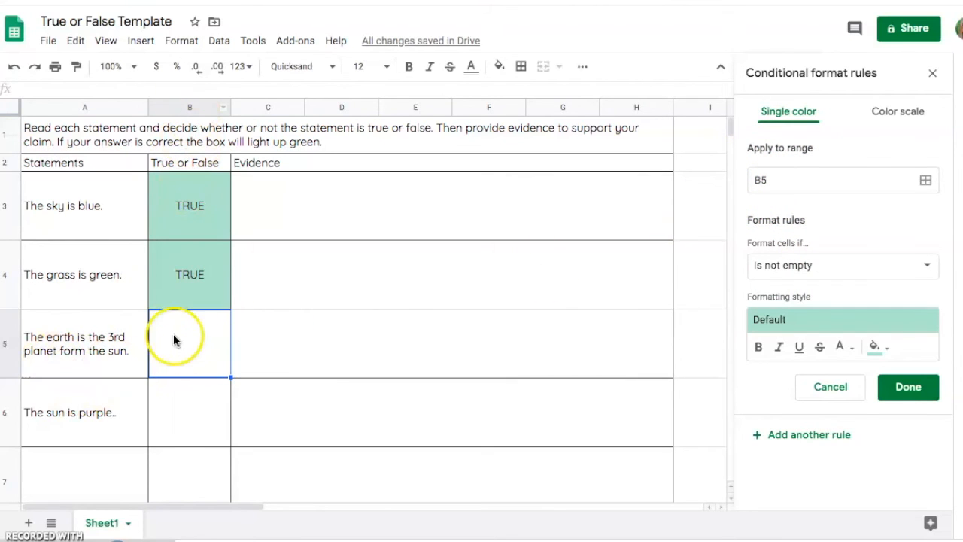
click(851, 265)
click(843, 289)
click(828, 299)
text(TRUE)
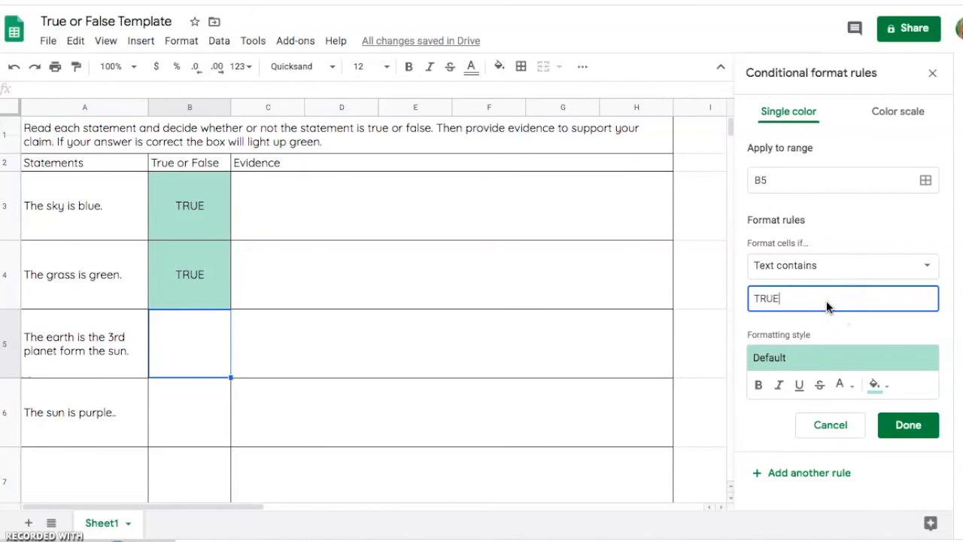
click(908, 425)
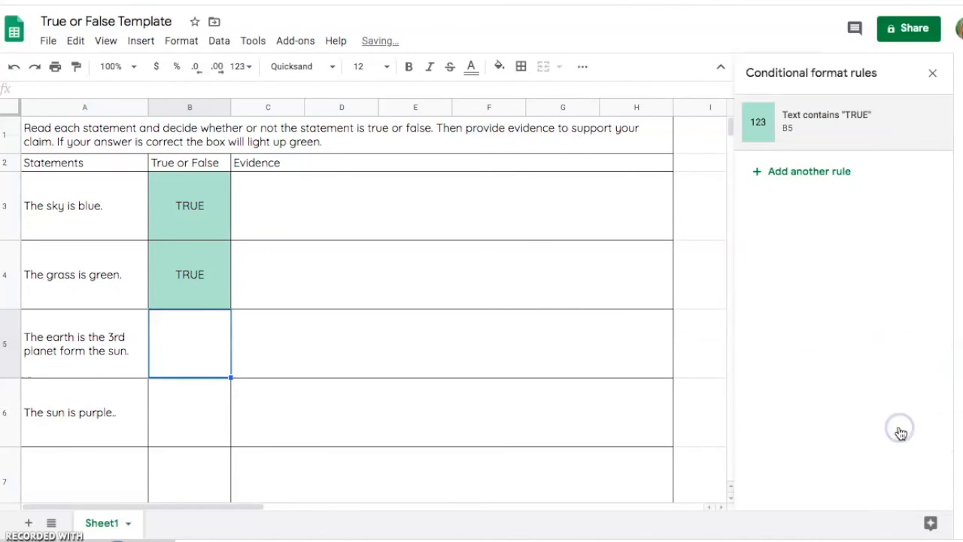
Enter TRUE in cell B5 to test its new conditional formatting rule.
click(190, 347)
text(TREU)
key(BackSpace)
key(BackSpace)
text(UE)
click(322, 372)
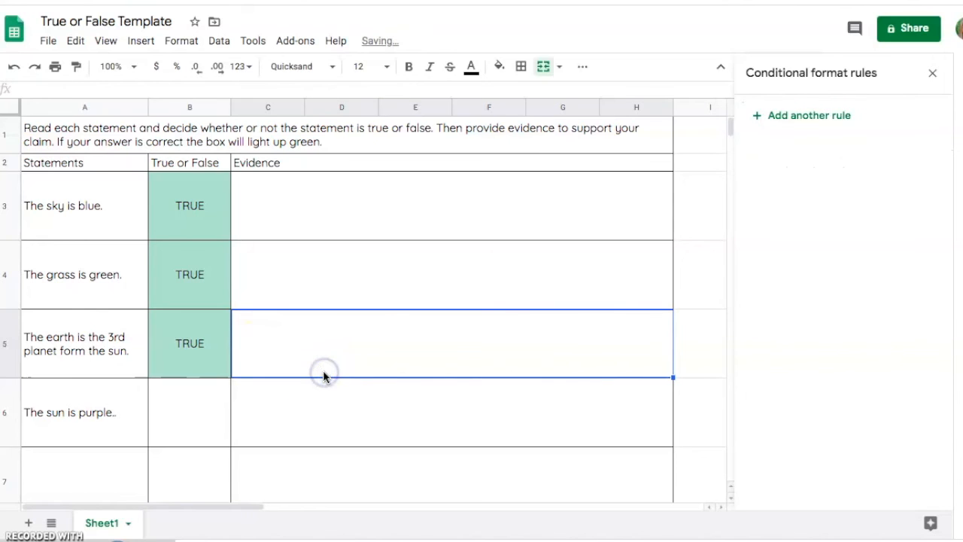
Replace the answer in cell B5 with FALSE as a wrong-answer test, and clear the cell again.
click(185, 339)
text(FALSE)
click(350, 361)
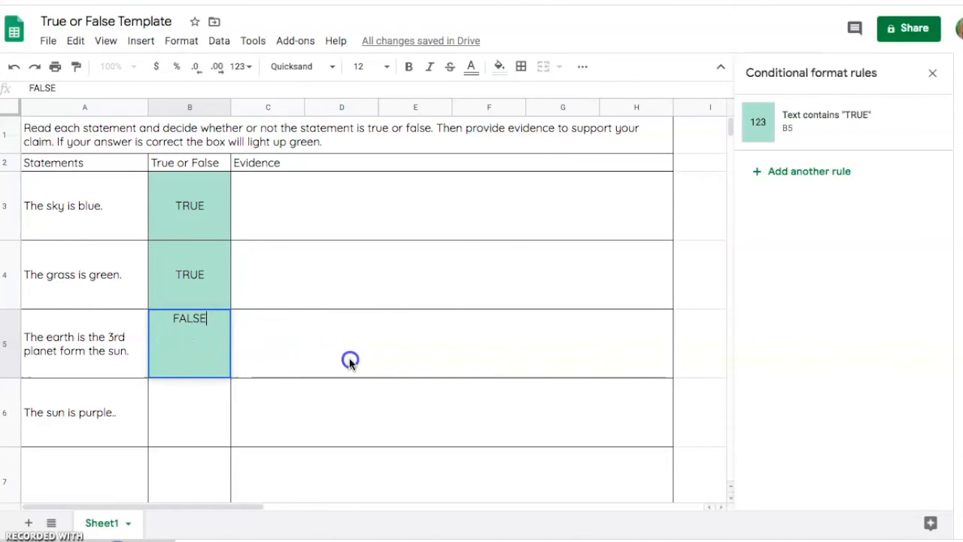
click(187, 339)
key(Delete)
Add a conditional formatting rule to cell B6 that applies the default green style when the text contains "false".
click(217, 426)
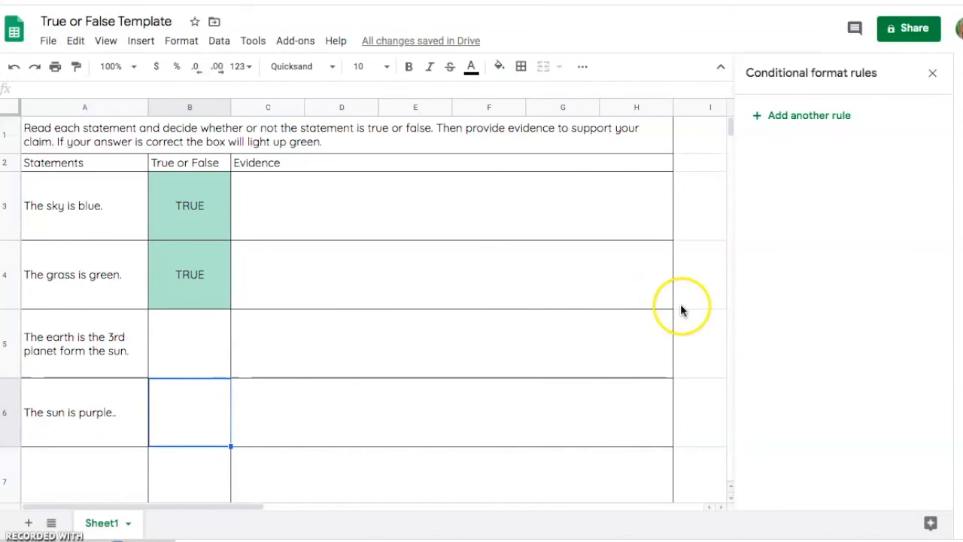
click(797, 114)
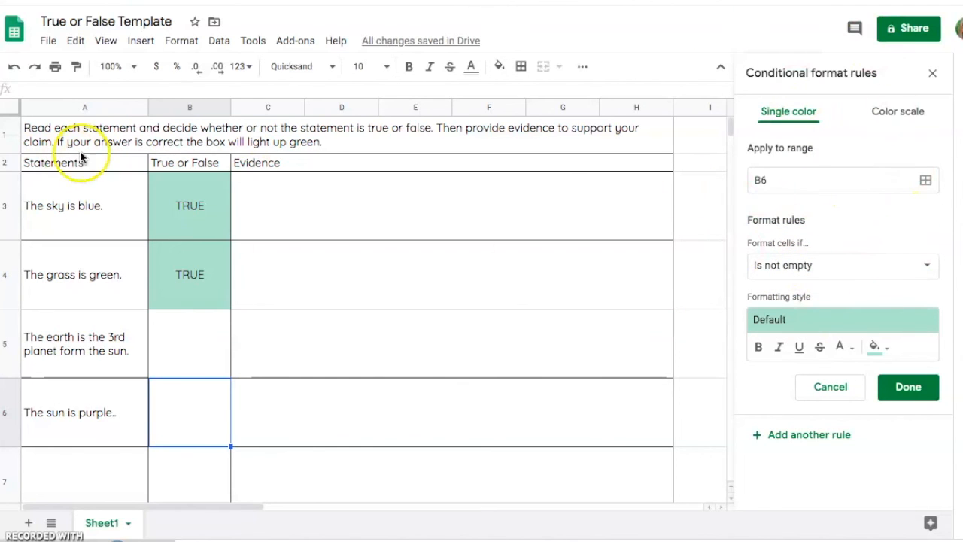
click(181, 43)
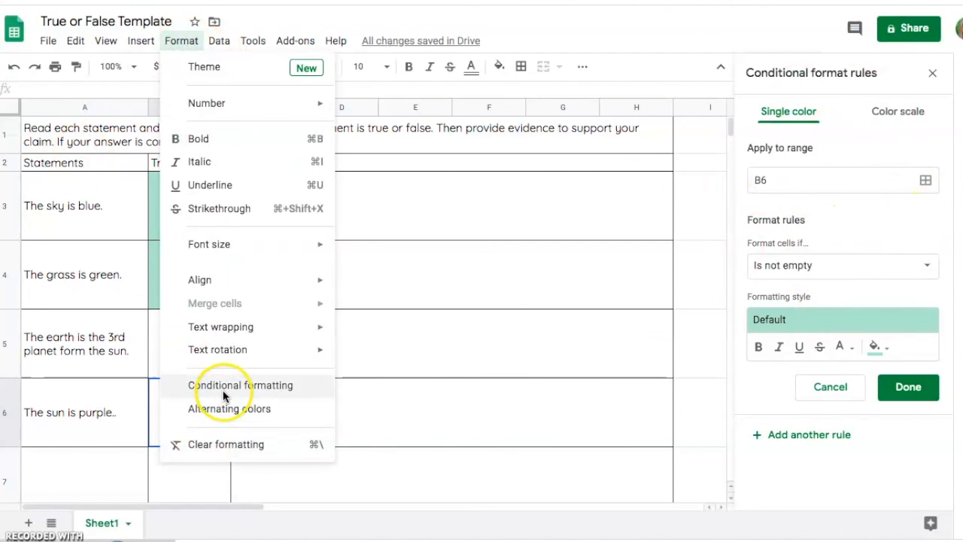
click(535, 413)
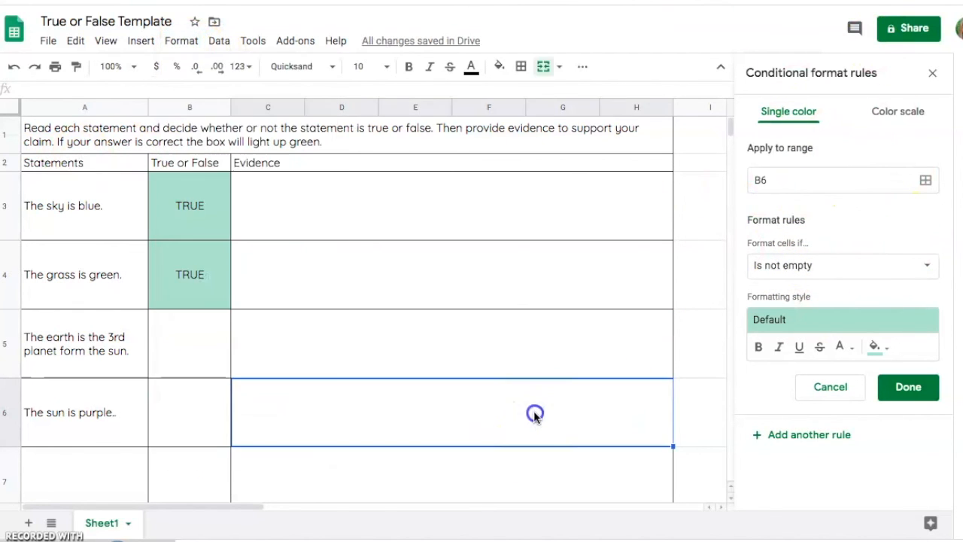
click(195, 413)
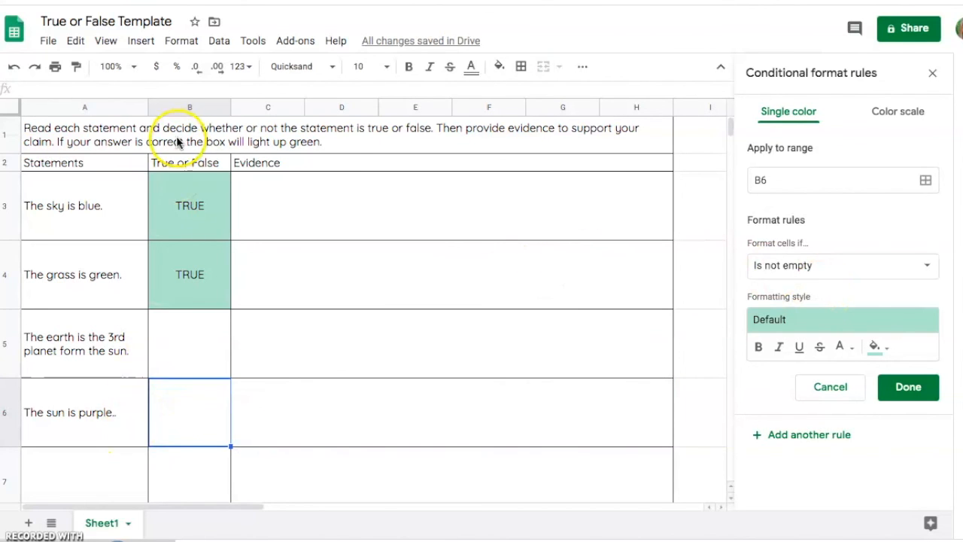
click(829, 265)
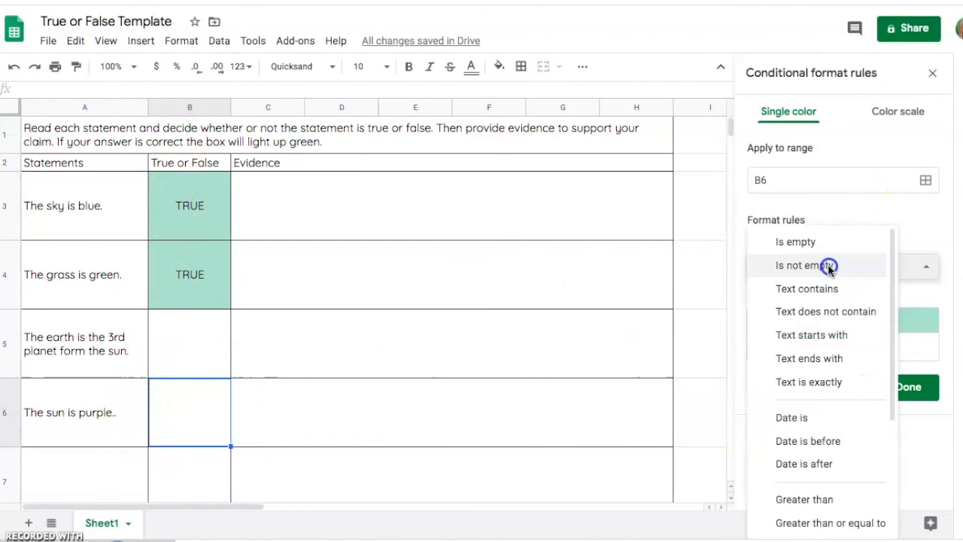
click(828, 289)
click(798, 300)
text(T)
key(BackSpace)
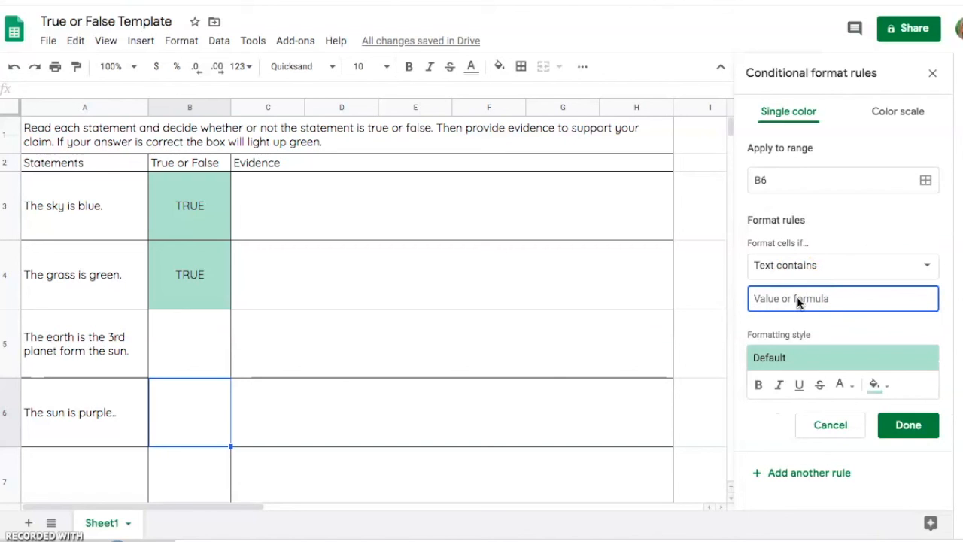
text(false)
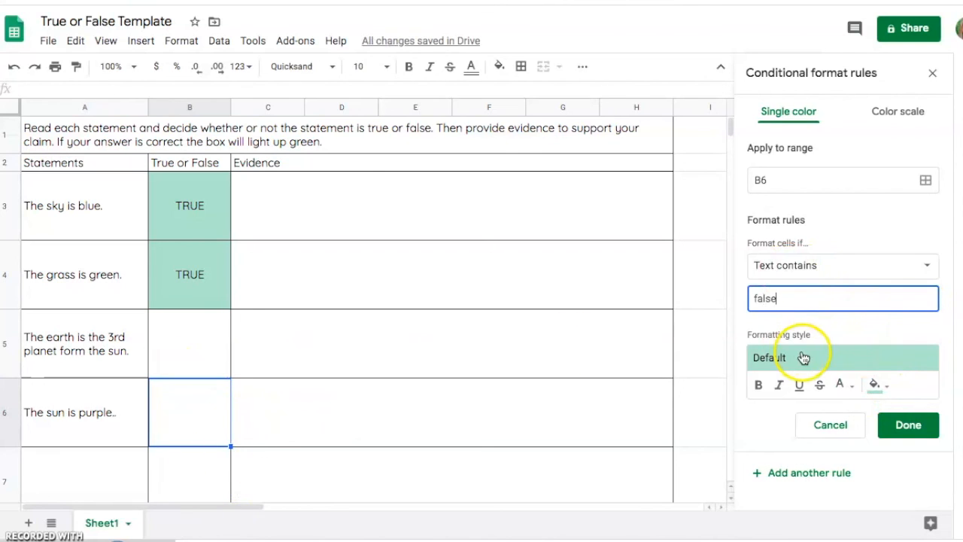
click(918, 430)
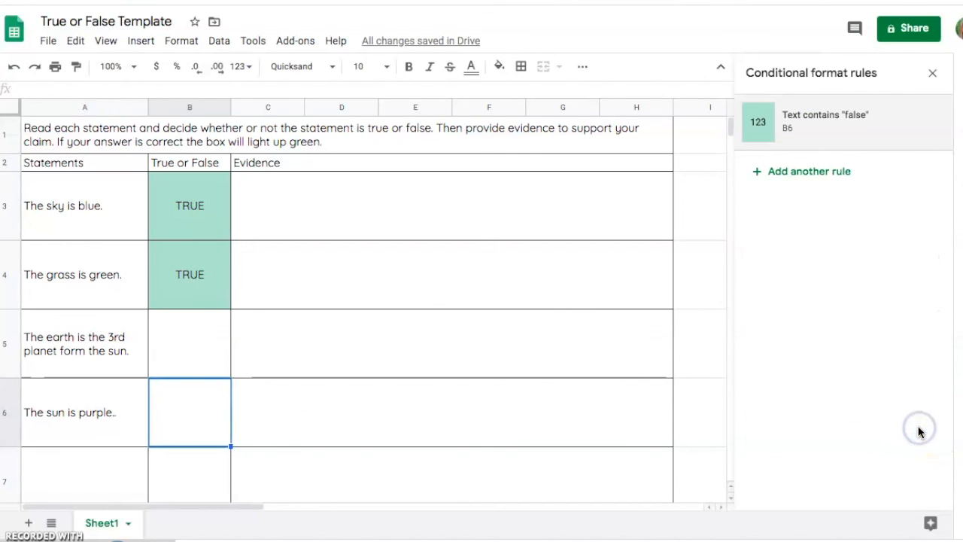
Enter FALSE in cell B6 beside "The sun is purple" to test its rule.
click(196, 394)
text(f)
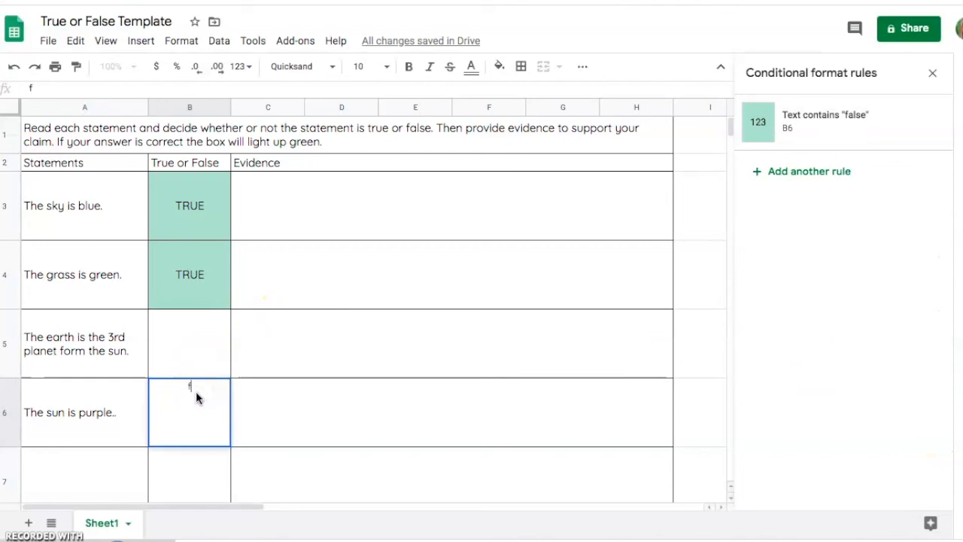
key(BackSpace)
key(BackSpace)
text(ALSE)
click(276, 402)
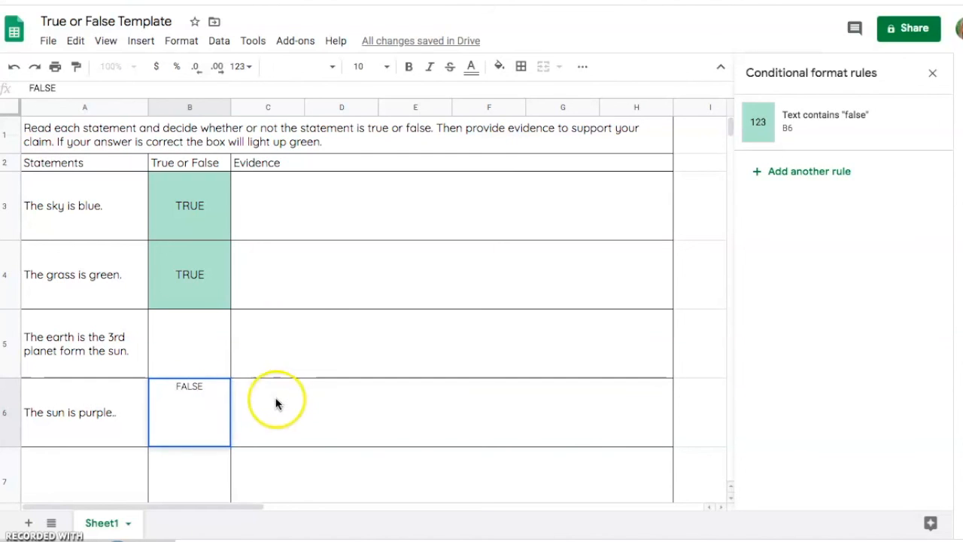
Replace the answer in cell B6 with TRUE as a wrong-answer test, and clear the cell again.
click(210, 428)
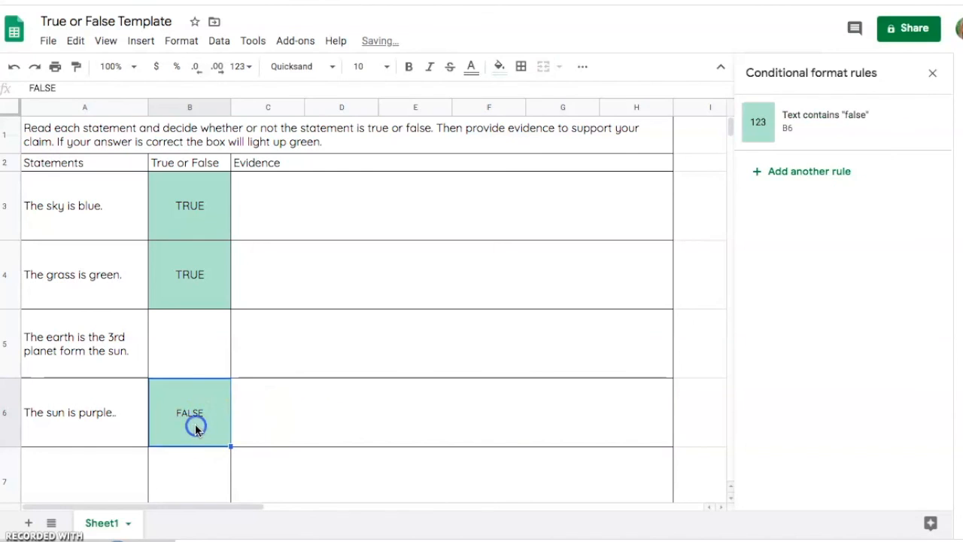
text(TRUE)
click(298, 434)
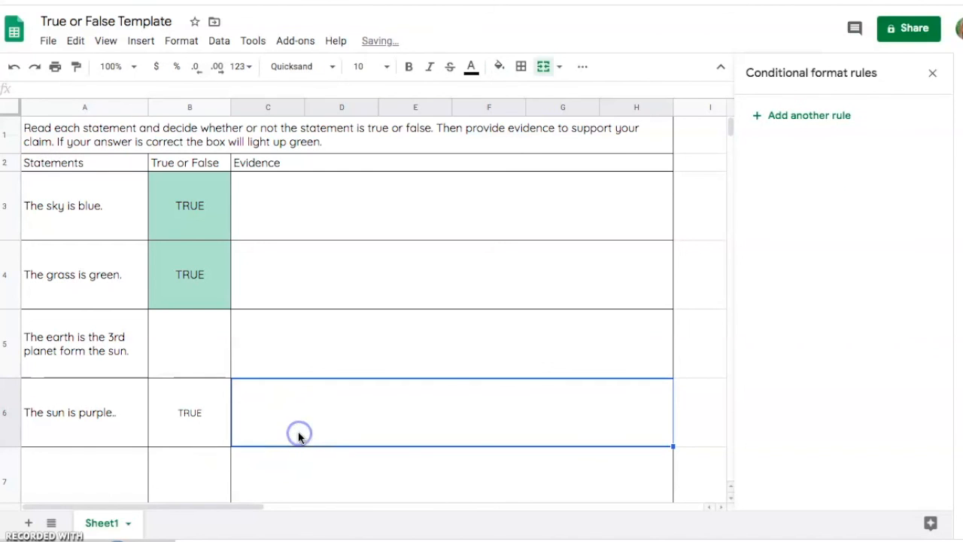
click(187, 424)
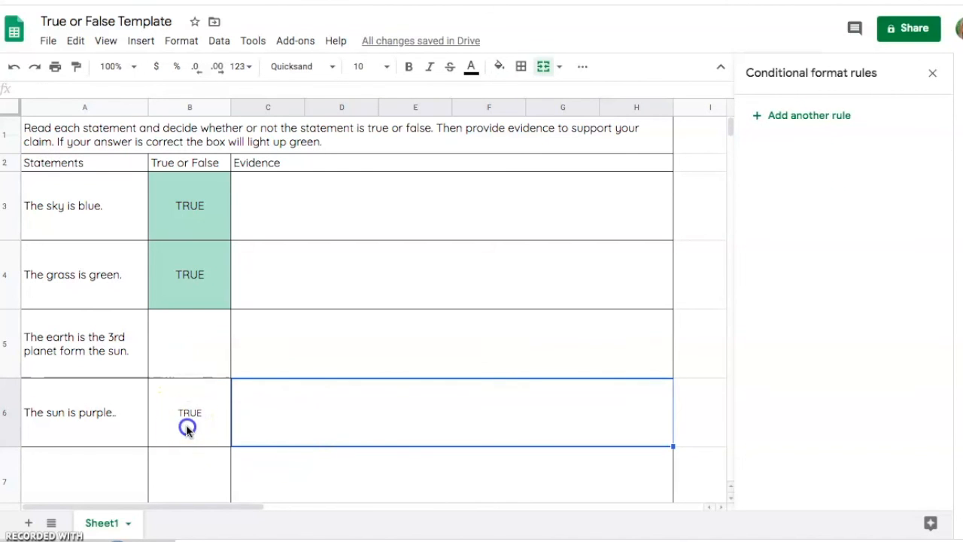
key(Delete)
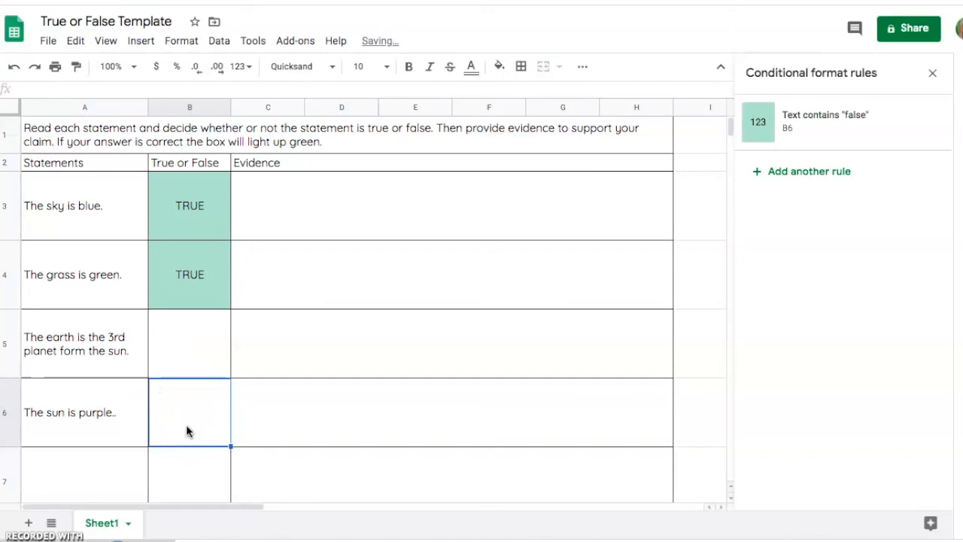